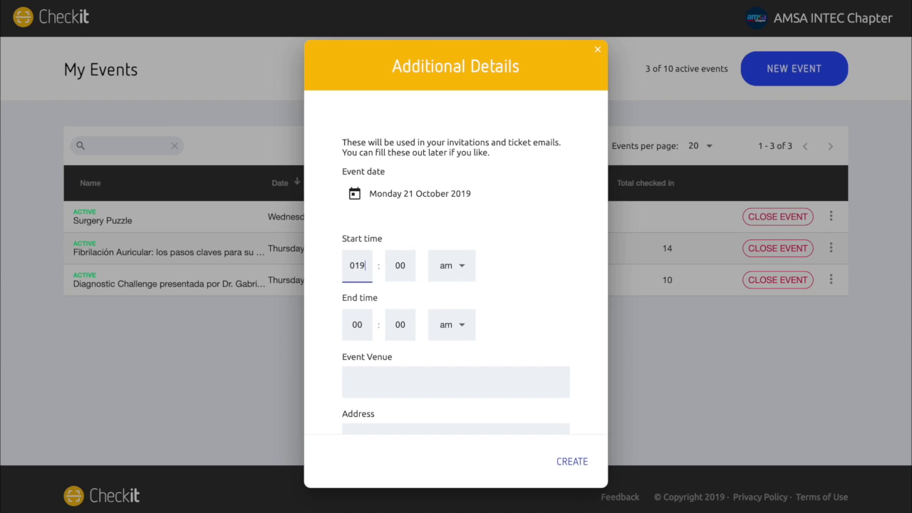
# Step: Set the event's start time to 09:00 am and end time to 10:00 am, and create the event
pyautogui.press('BackSpace')
pyautogui.press('BackSpace')
pyautogui.write('09')
pyautogui.click(365, 325)
pyautogui.write('10')
pyautogui.scroll(-2, 467, 343)
pyautogui.scroll(-1, 467, 341)
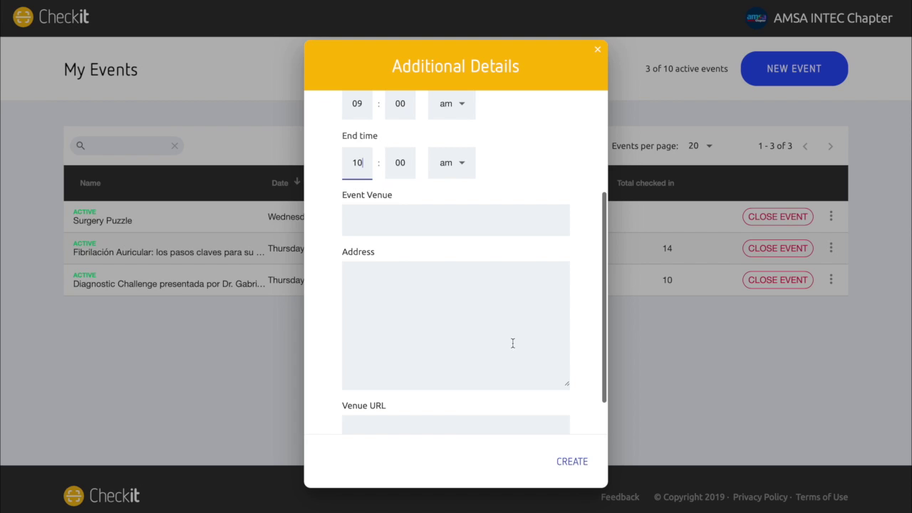
pyautogui.scroll(-1, 524, 300)
pyautogui.click(583, 463)
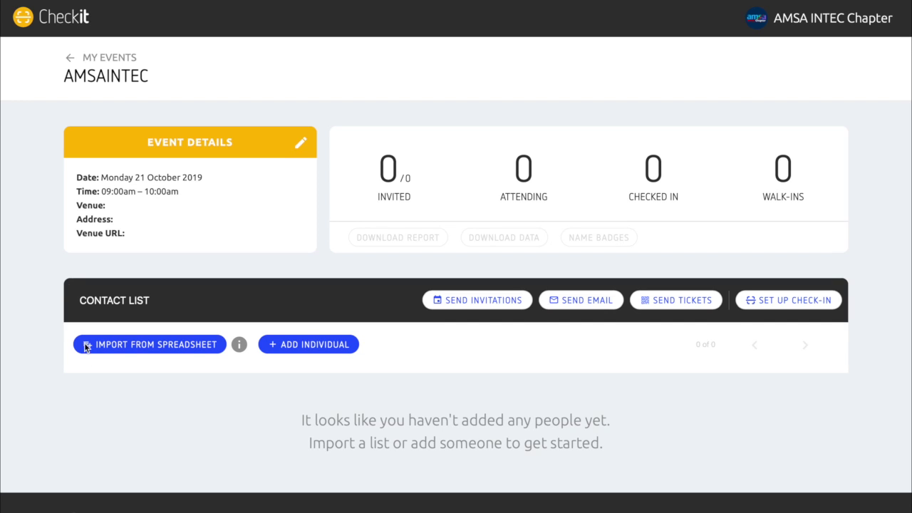
# Step: Load the spreadsheet "Lista Oficial de Miembros AMSA 2019-2020 Final.xlsx" from Downloads into the contact list import
pyautogui.click(171, 347)
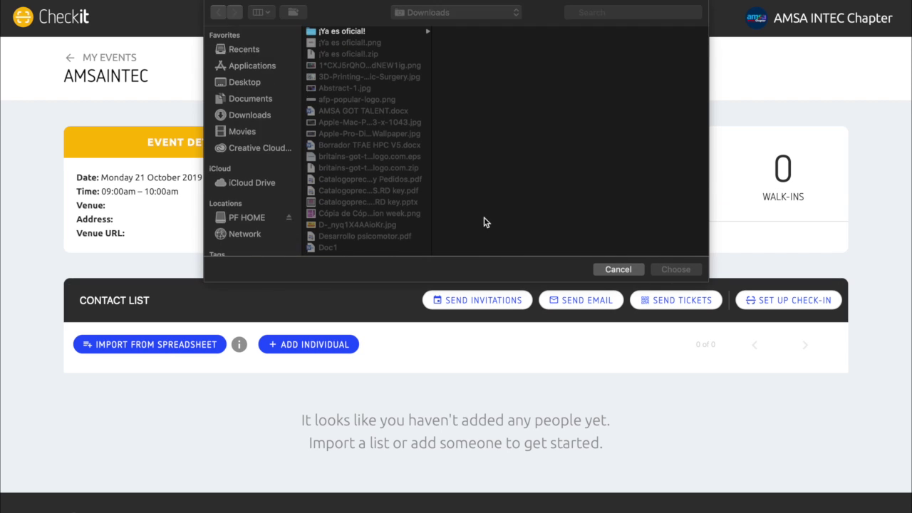
pyautogui.click(247, 85)
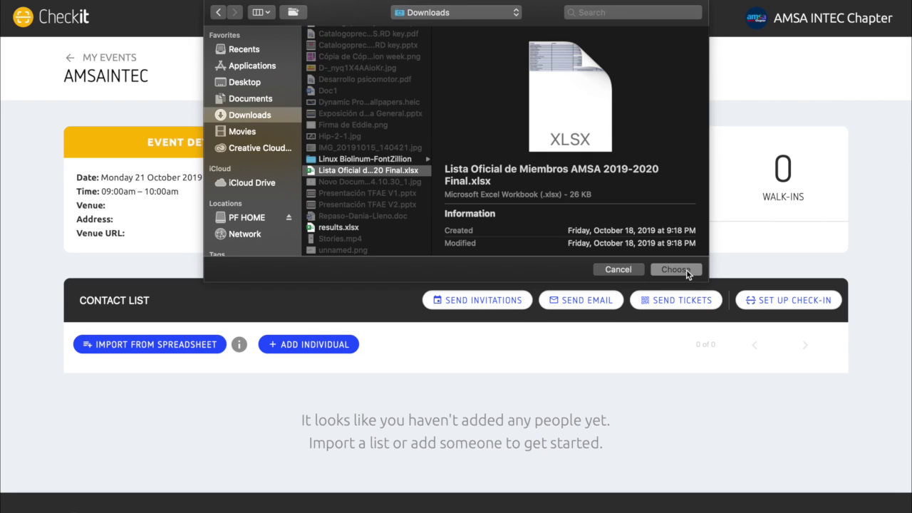
pyautogui.click(686, 269)
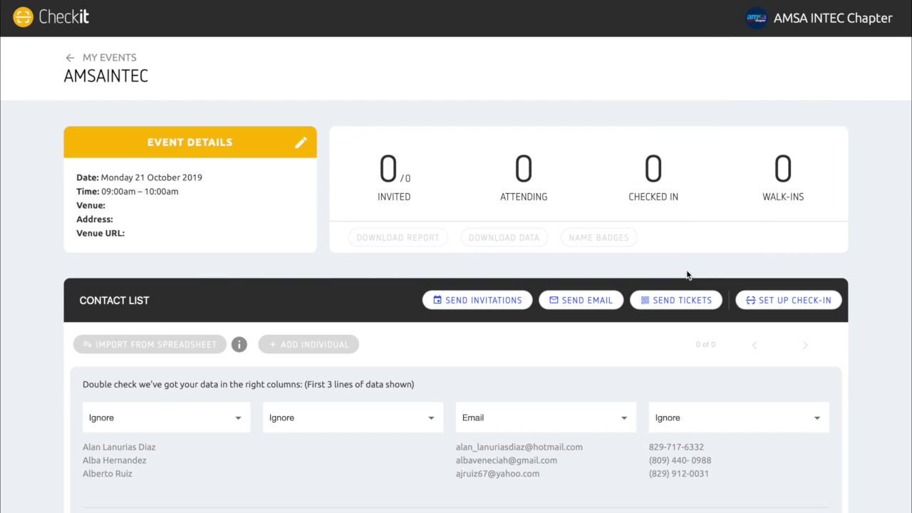
# Step: Map the first spreadsheet column to First Name and the second, empty column to Last Name
pyautogui.scroll(-3, 687, 274)
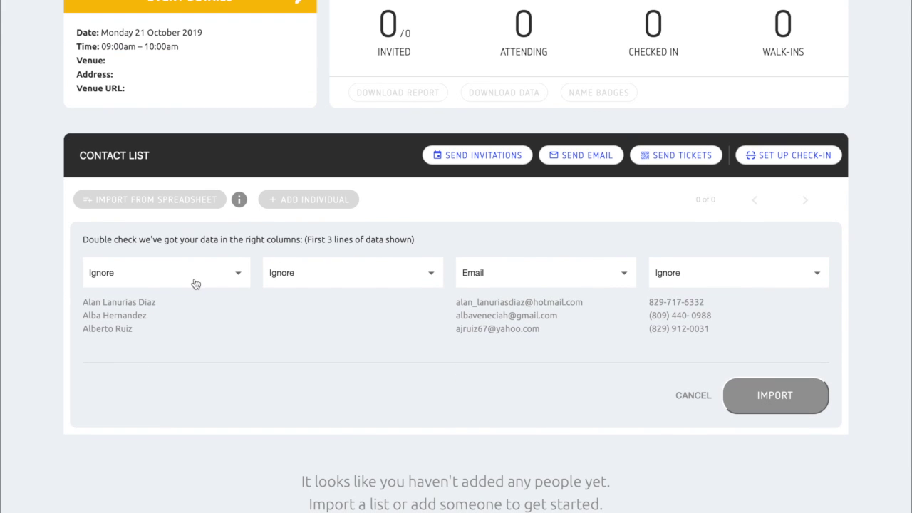
pyautogui.click(233, 274)
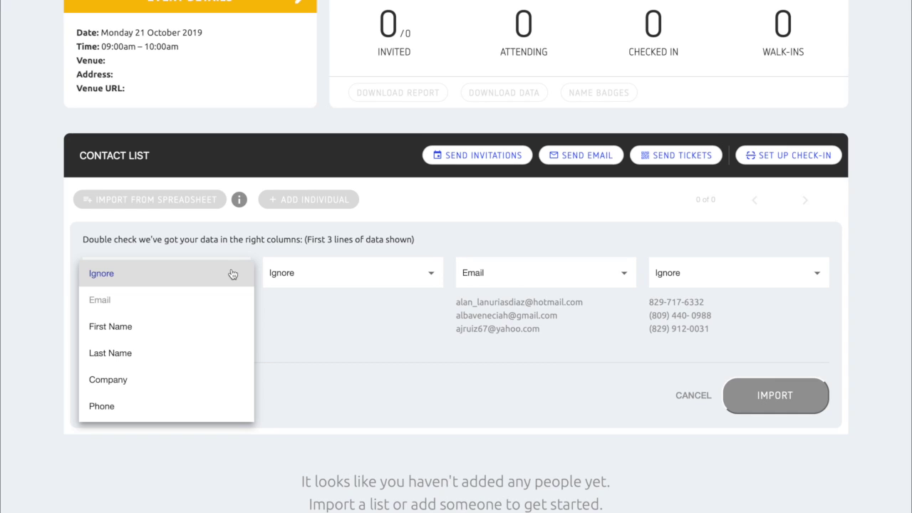
pyautogui.click(169, 329)
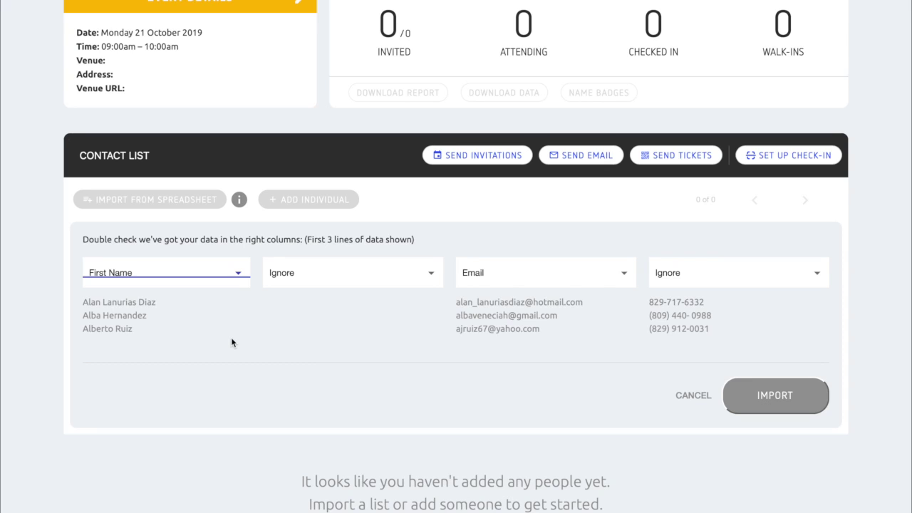
pyautogui.click(363, 276)
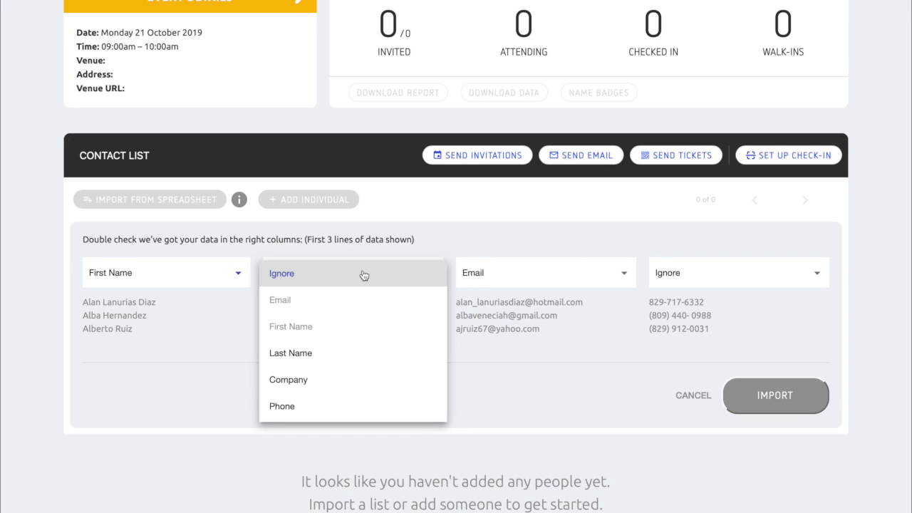
pyautogui.click(340, 354)
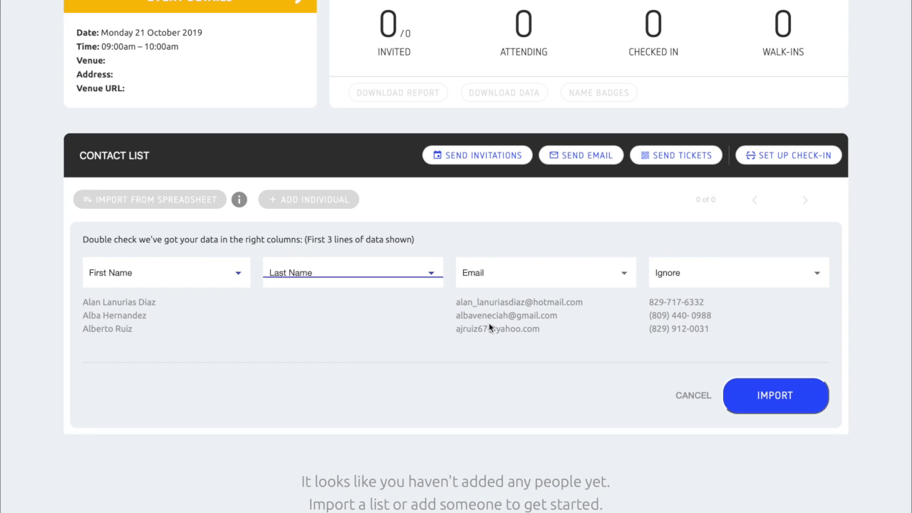
# Step: Keep the third column as Email, map the fourth column to Phone, and import the contacts
pyautogui.click(577, 284)
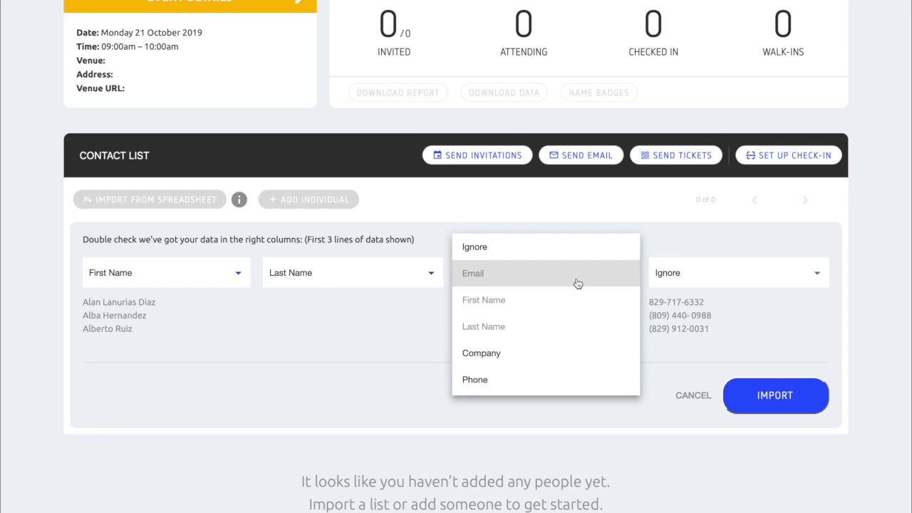
pyautogui.click(426, 354)
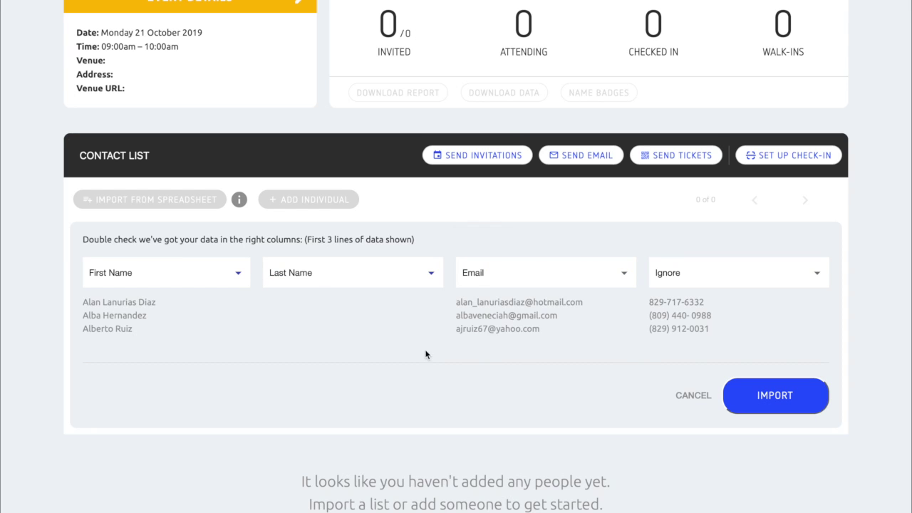
pyautogui.click(731, 279)
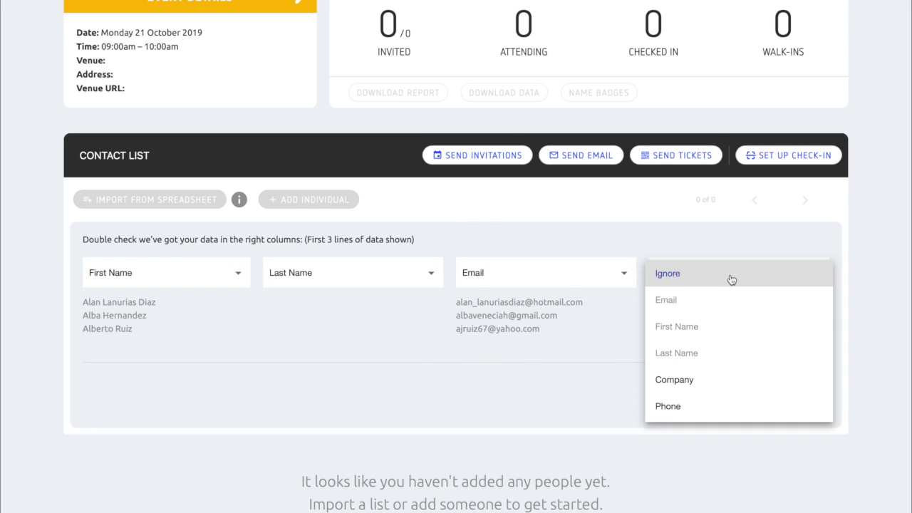
pyautogui.click(707, 404)
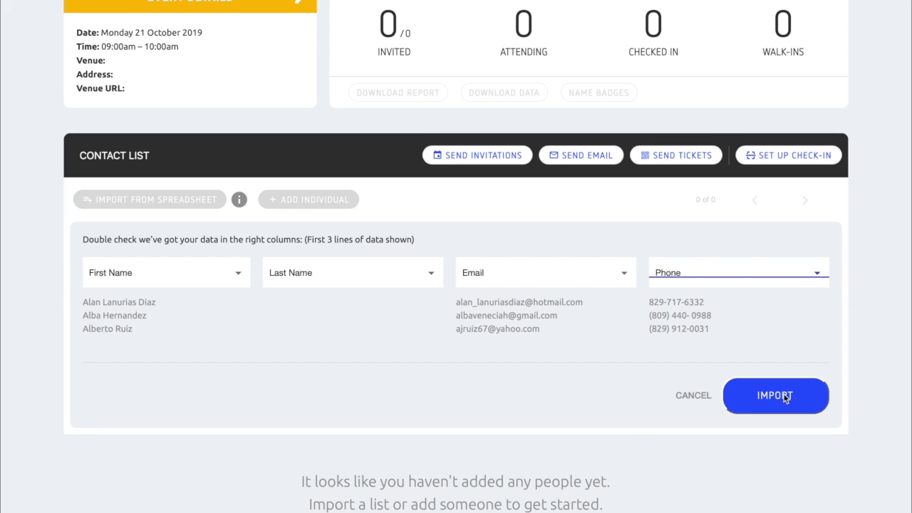
pyautogui.click(786, 397)
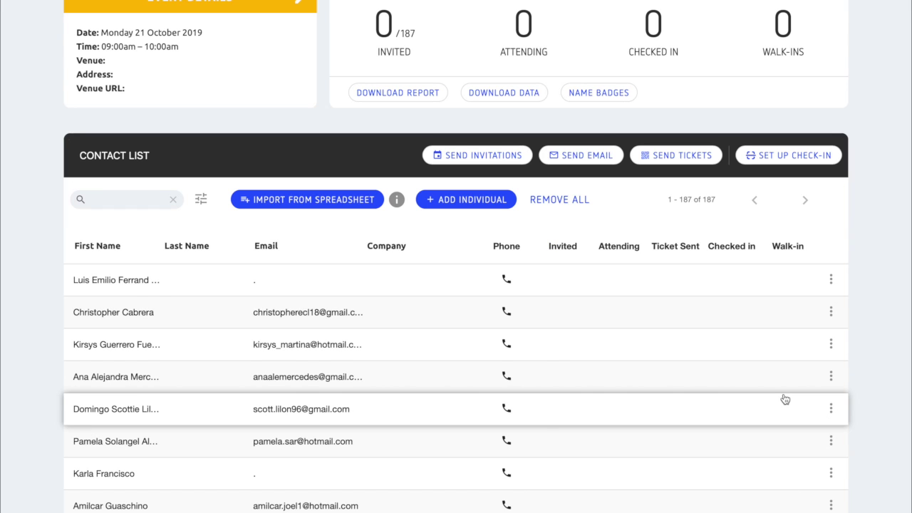
# Step: Preview the event invitation and send a test copy to the organiser's own account, adding its details to the guest list
pyautogui.scroll(1, 785, 399)
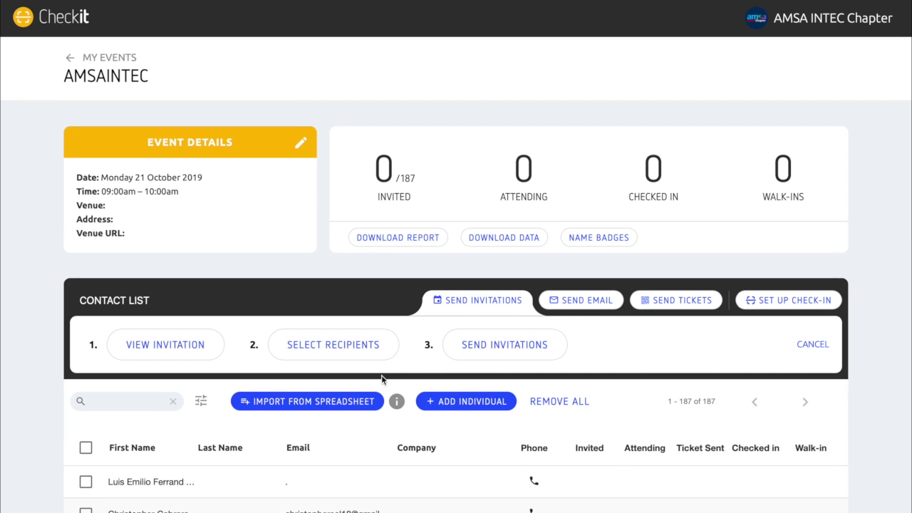
pyautogui.click(196, 352)
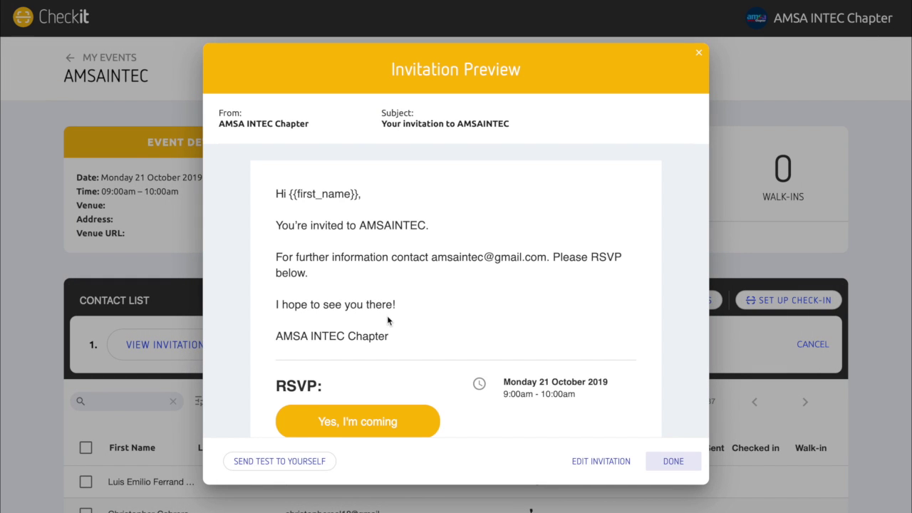
pyautogui.scroll(-3, 387, 315)
pyautogui.scroll(3, 585, 350)
pyautogui.scroll(1, 403, 252)
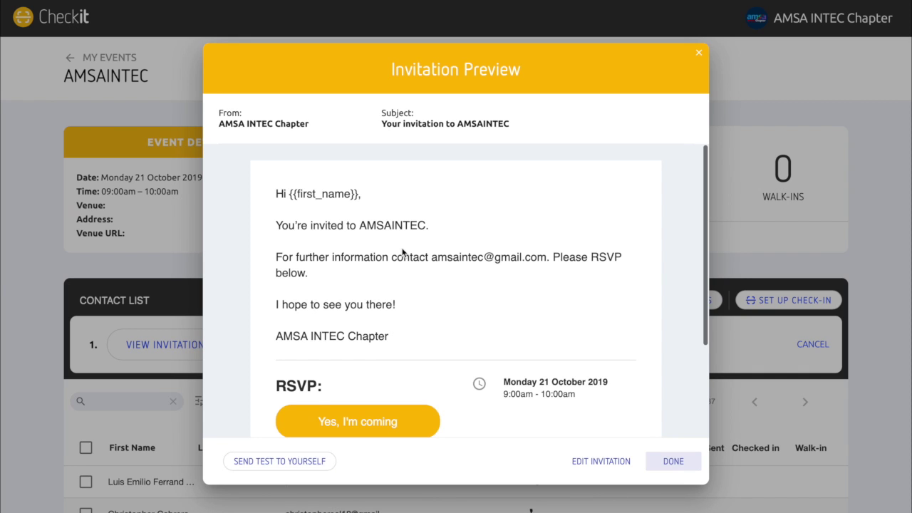
pyautogui.click(284, 463)
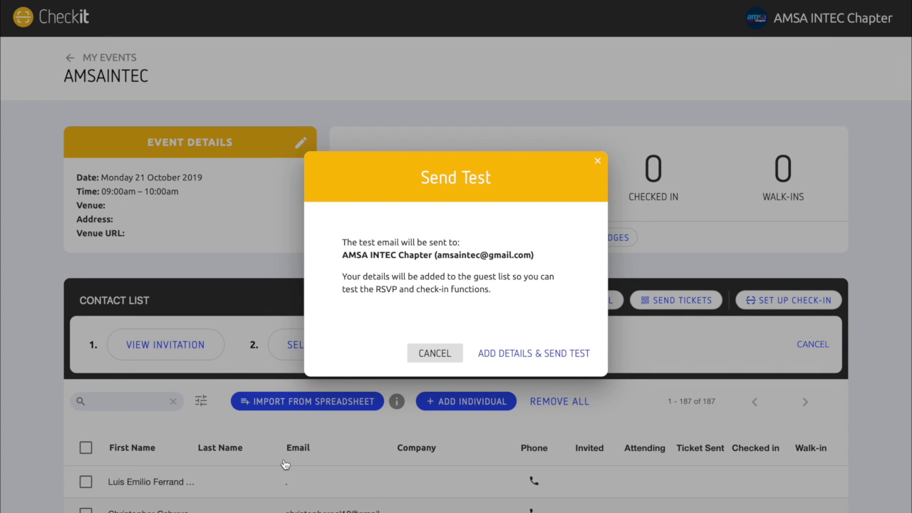
pyautogui.click(556, 354)
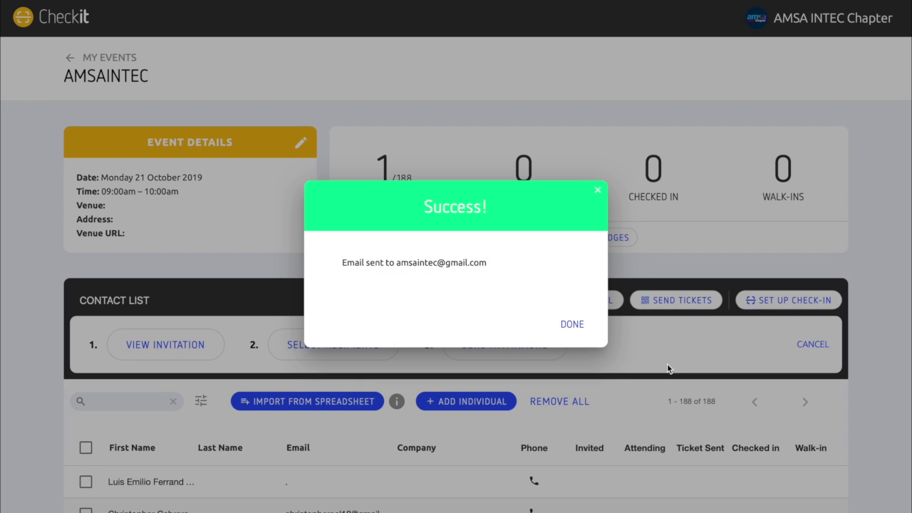
pyautogui.click(578, 330)
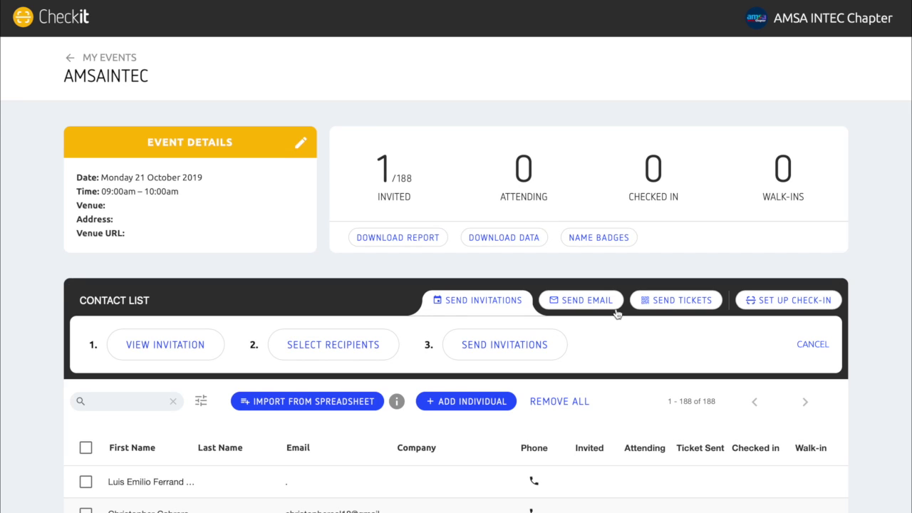
# Step: Preview the event ticket email with its QR code and send a test copy to the organiser's own account
pyautogui.click(683, 298)
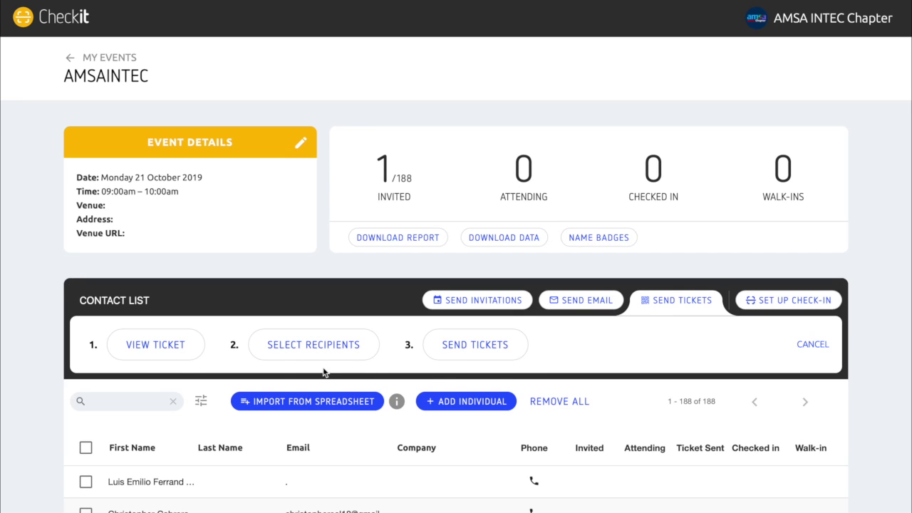
pyautogui.click(148, 342)
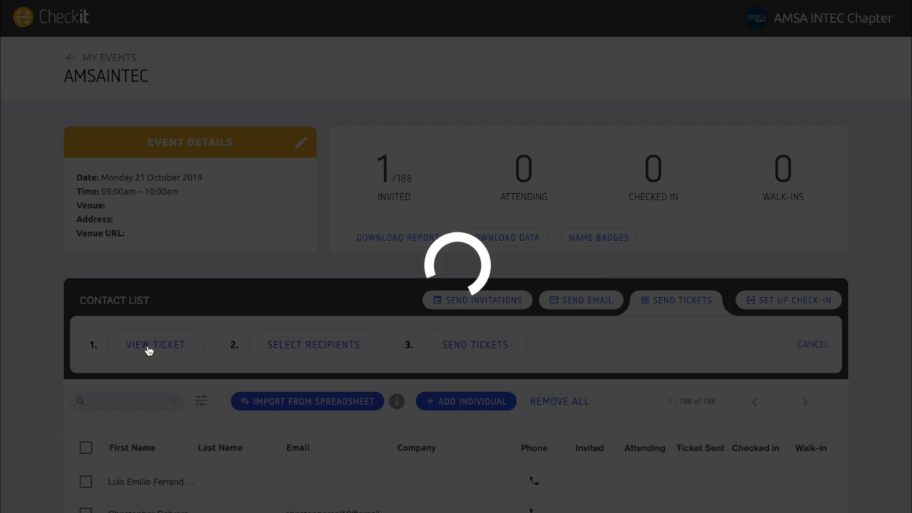
pyautogui.scroll(-2, 385, 342)
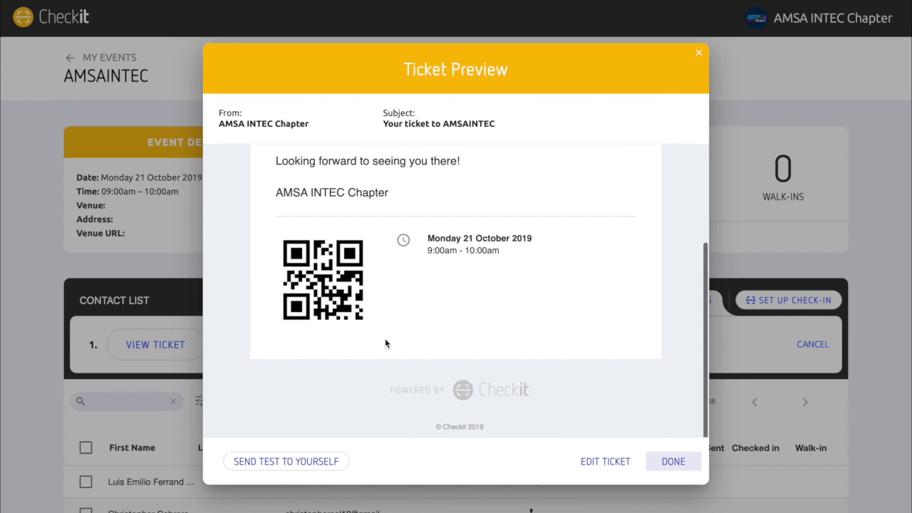
pyautogui.scroll(2, 385, 344)
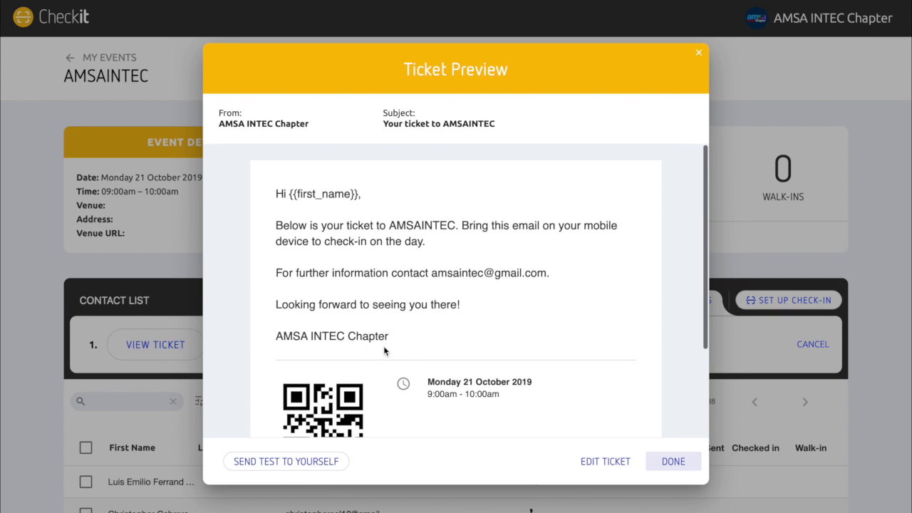
pyautogui.click(286, 462)
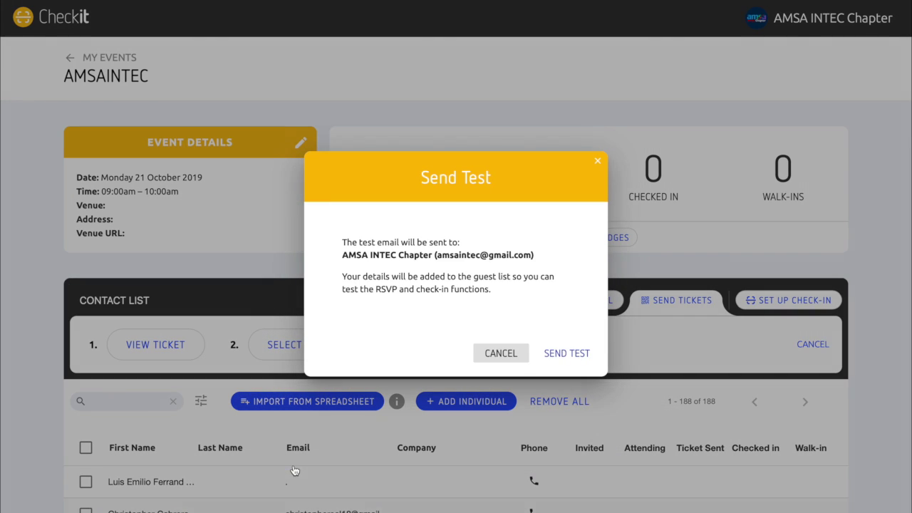
pyautogui.click(567, 354)
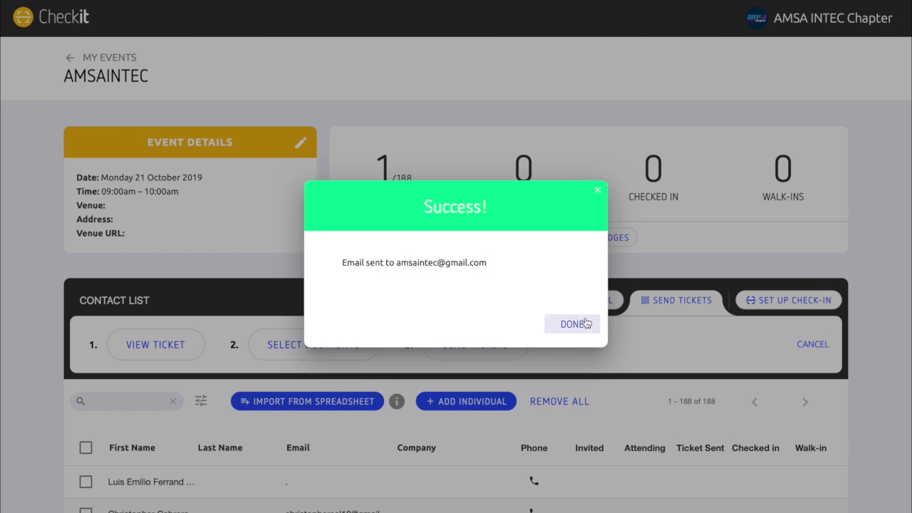
pyautogui.click(582, 327)
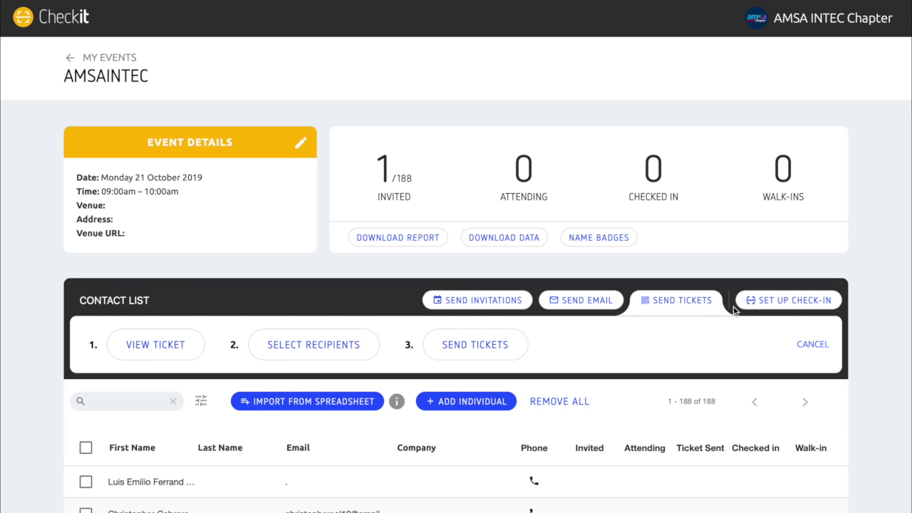
# Step: Open the check-in set-up email from the event's check-in instructions
pyautogui.click(774, 300)
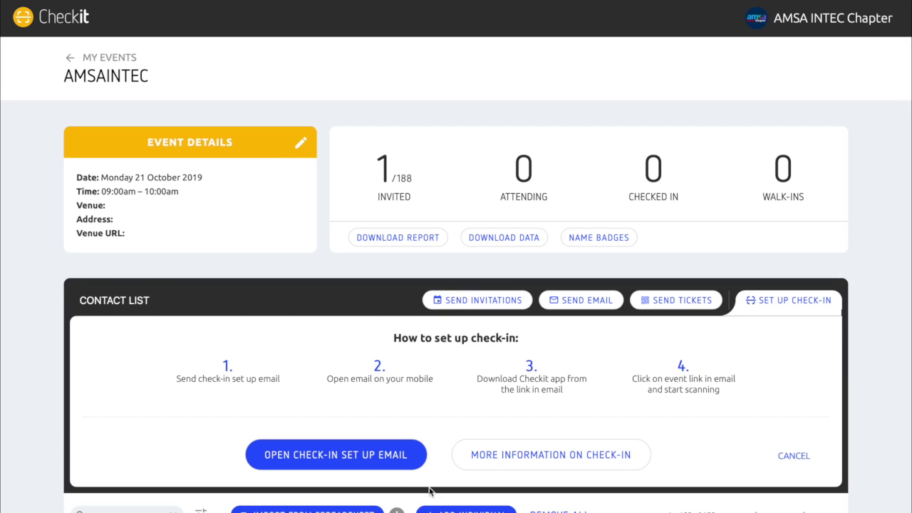
pyautogui.click(366, 456)
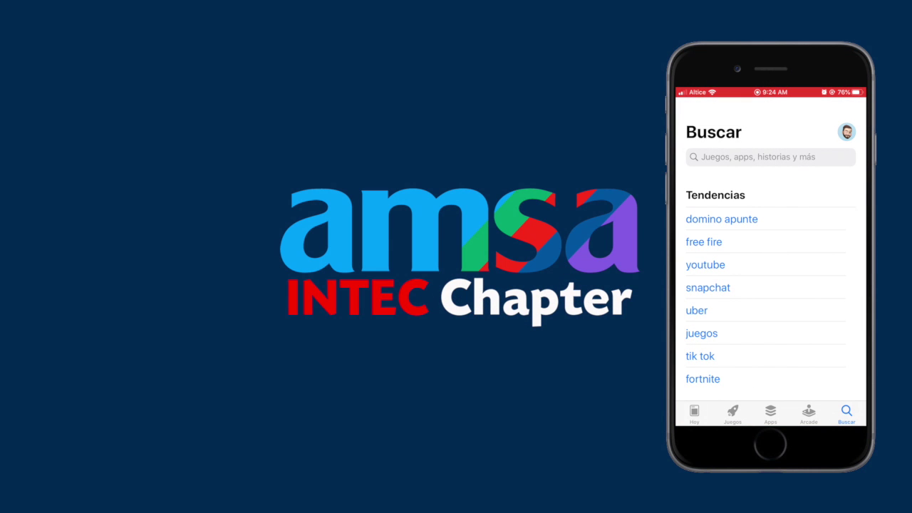
# Step: Switch to the phone's App Store and search for "Checkit"
pyautogui.click(756, 157)
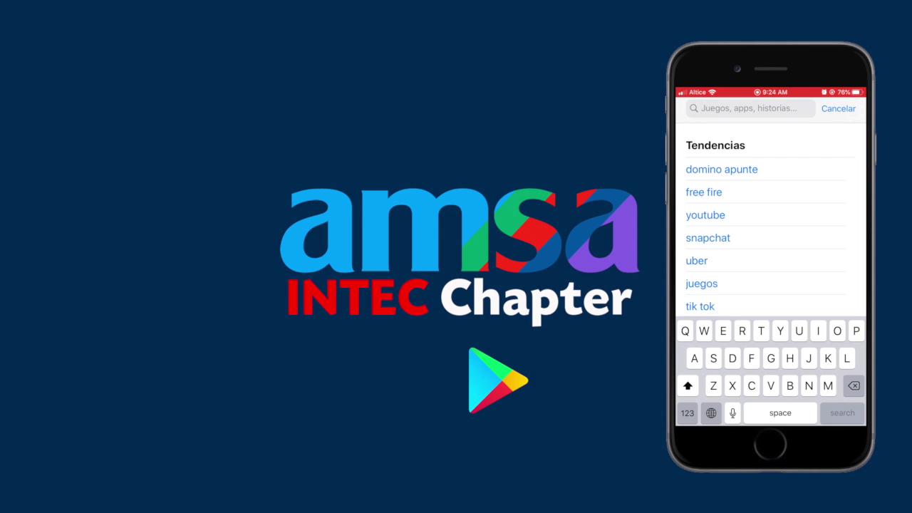
pyautogui.write('Ch')
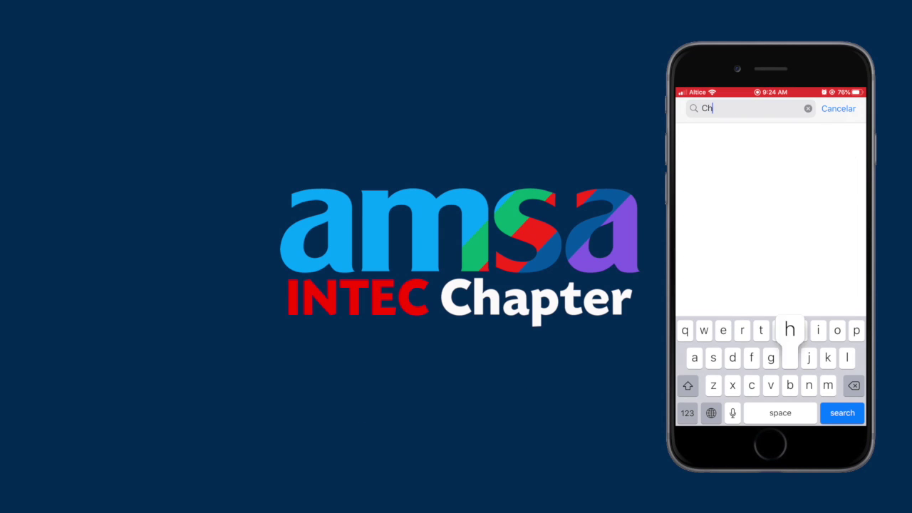
pyautogui.write('ecki')
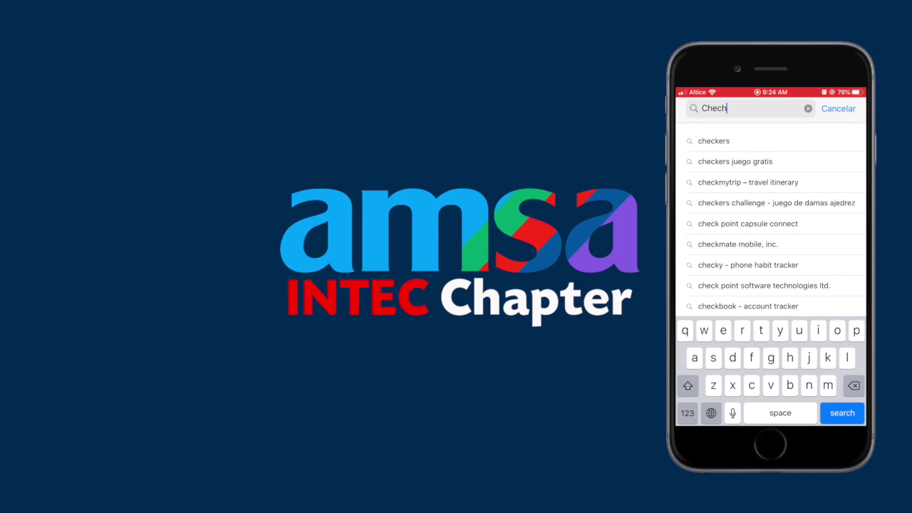
pyautogui.write('t')
pyautogui.press('Return')
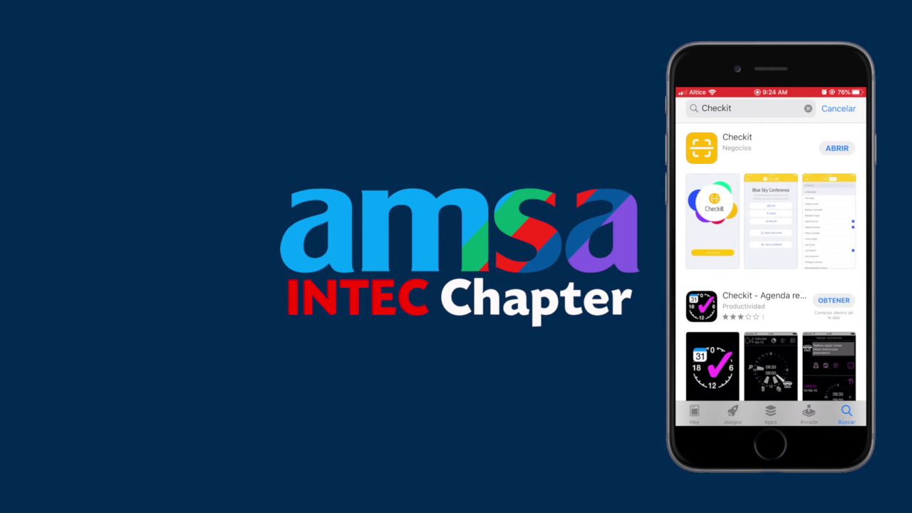
# Step: Open the store page of the Checkit app by Cyberbia and launch the app on the phone
pyautogui.click(737, 143)
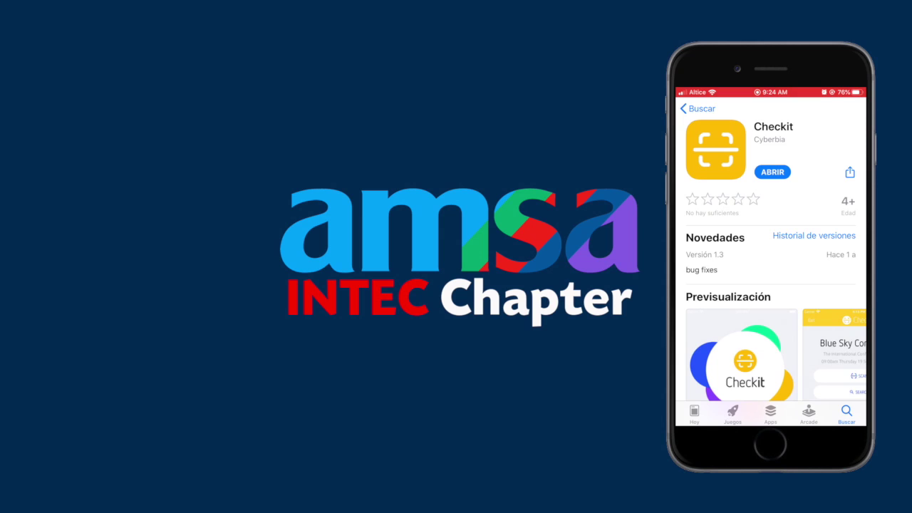
pyautogui.scroll(-1, 776, 257)
pyautogui.click(772, 154)
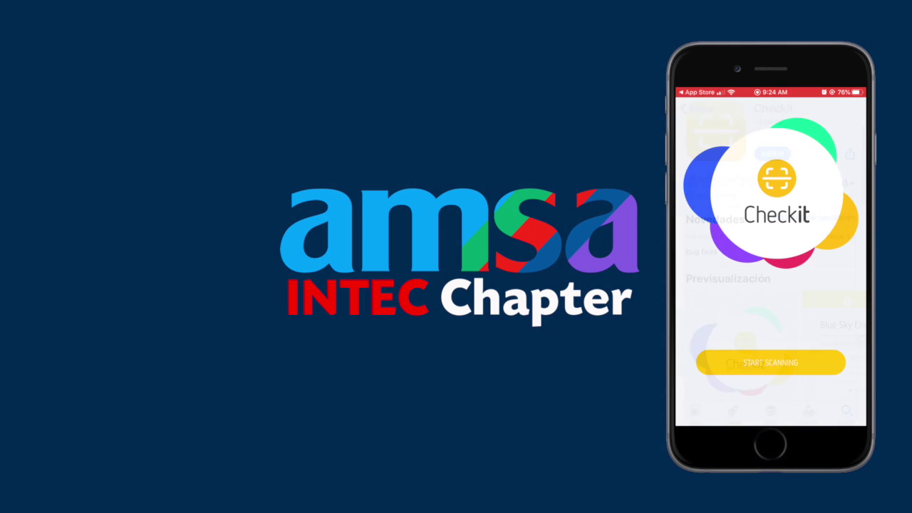